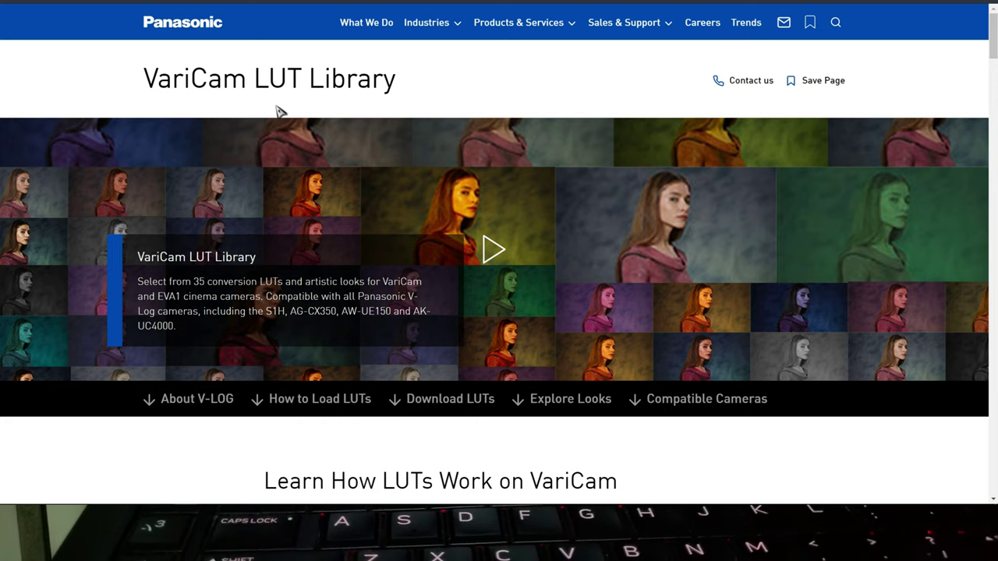
- Scroll to 'Download the VariCam LUT Library' and open the .VLT instructions PDF
{"action": "scroll", "coordinate": [434, 403], "scroll_direction": "down", "scroll_amount": 3}
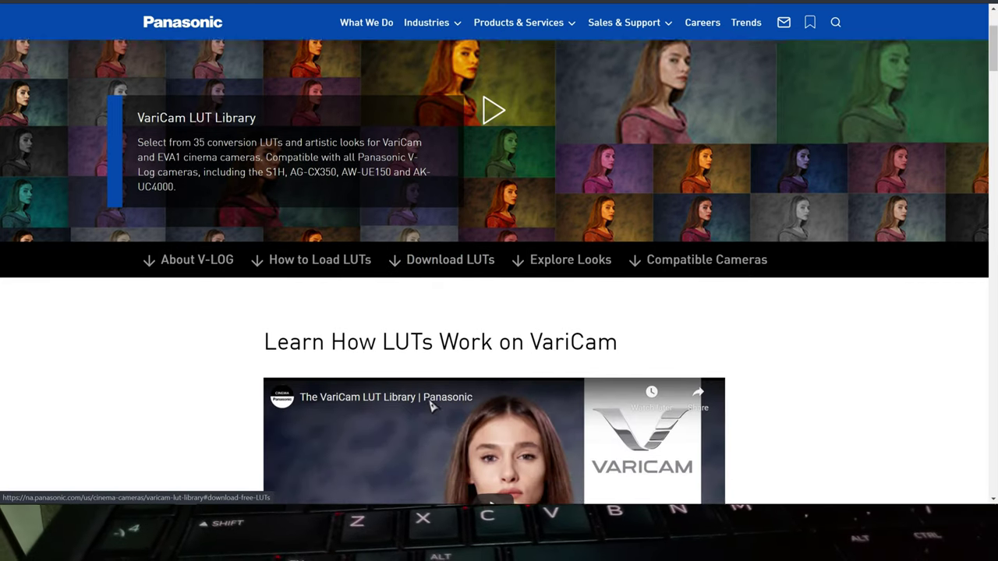
{"action": "scroll", "coordinate": [431, 403], "scroll_direction": "down", "scroll_amount": 6}
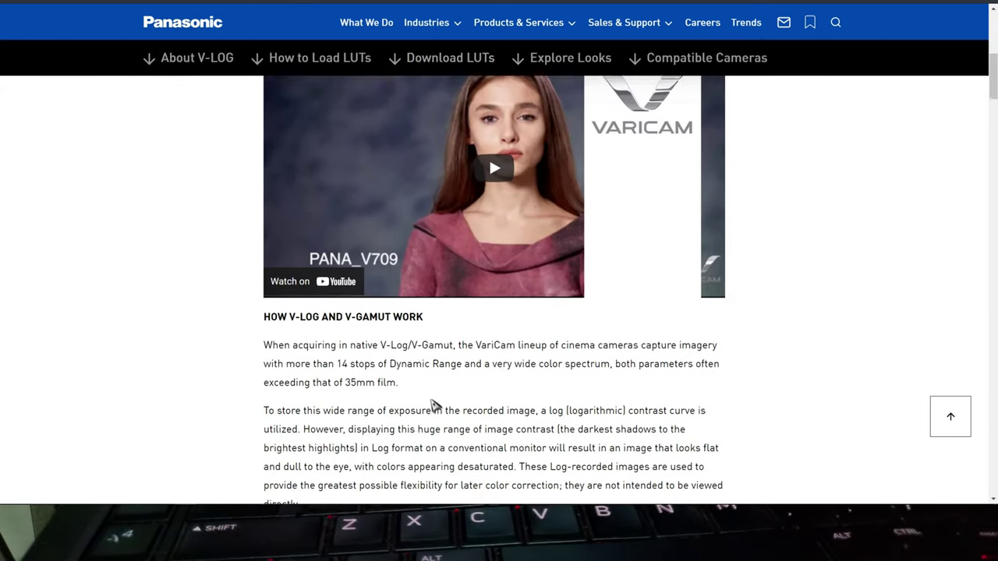
{"action": "scroll", "coordinate": [433, 404], "scroll_direction": "down", "scroll_amount": 10}
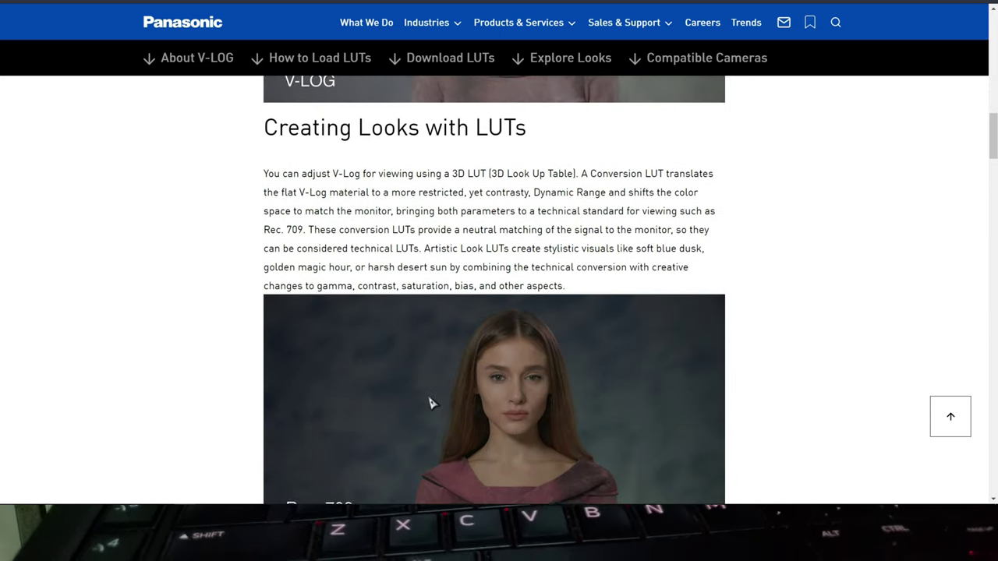
{"action": "scroll", "coordinate": [435, 401], "scroll_direction": "down", "scroll_amount": 4}
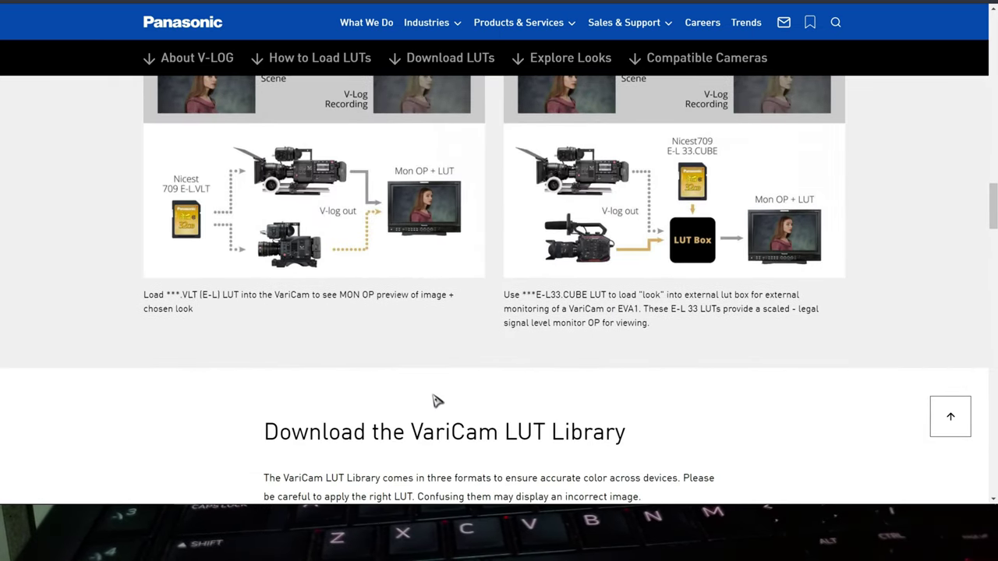
{"action": "scroll", "coordinate": [437, 401], "scroll_direction": "up", "scroll_amount": 1}
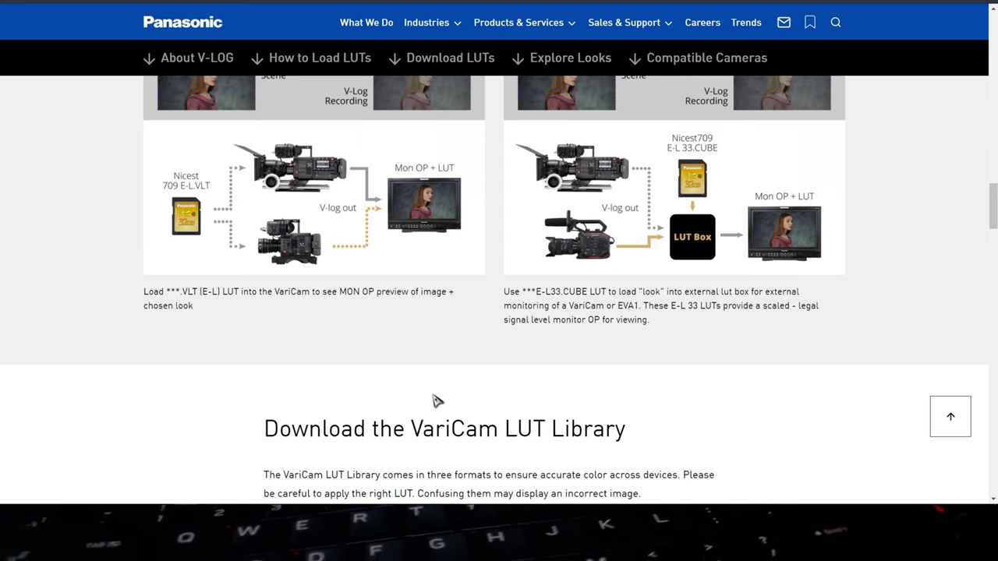
{"action": "scroll", "coordinate": [438, 401], "scroll_direction": "down", "scroll_amount": 2}
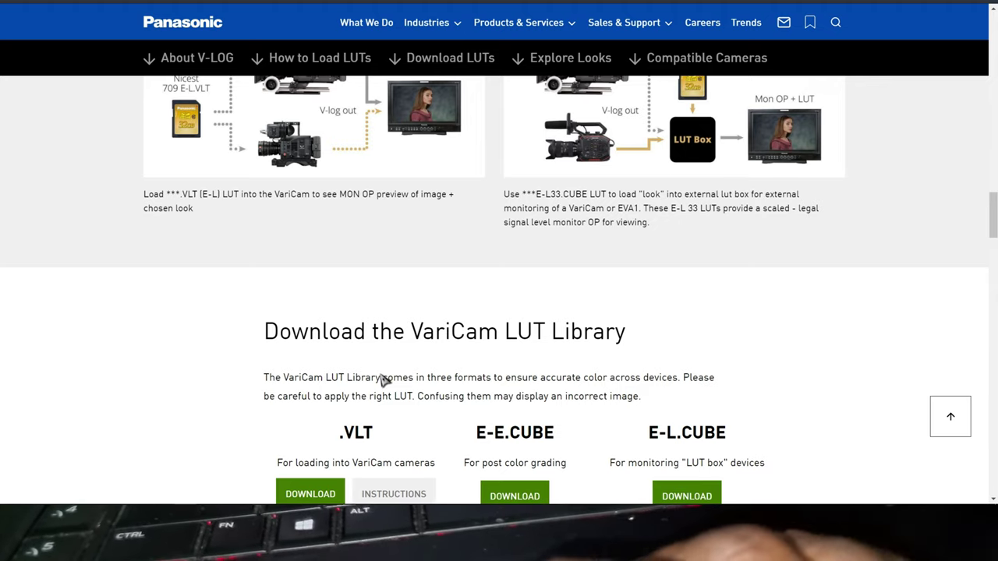
{"action": "scroll", "coordinate": [383, 379], "scroll_direction": "down", "scroll_amount": 2}
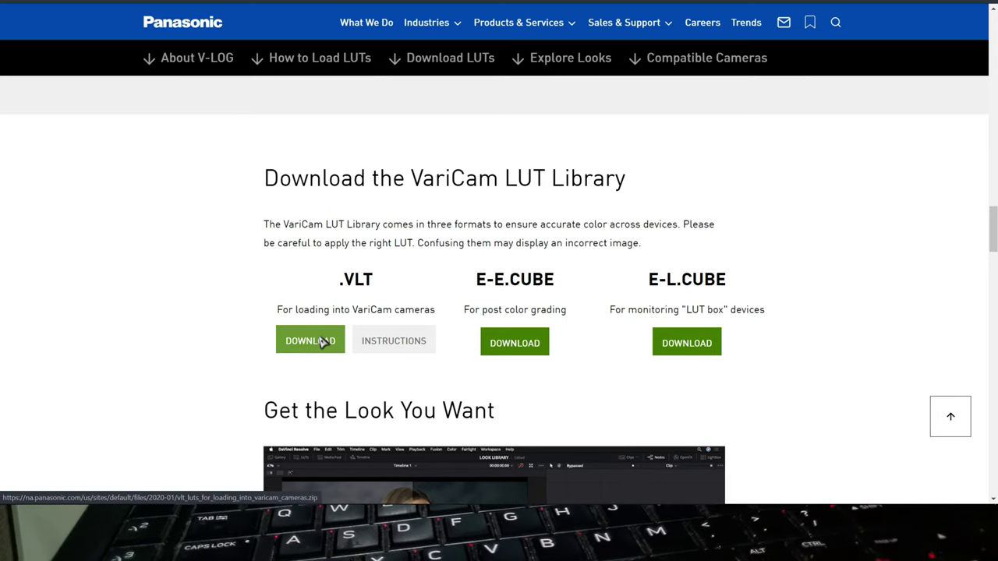
{"action": "left_click", "coordinate": [396, 346]}
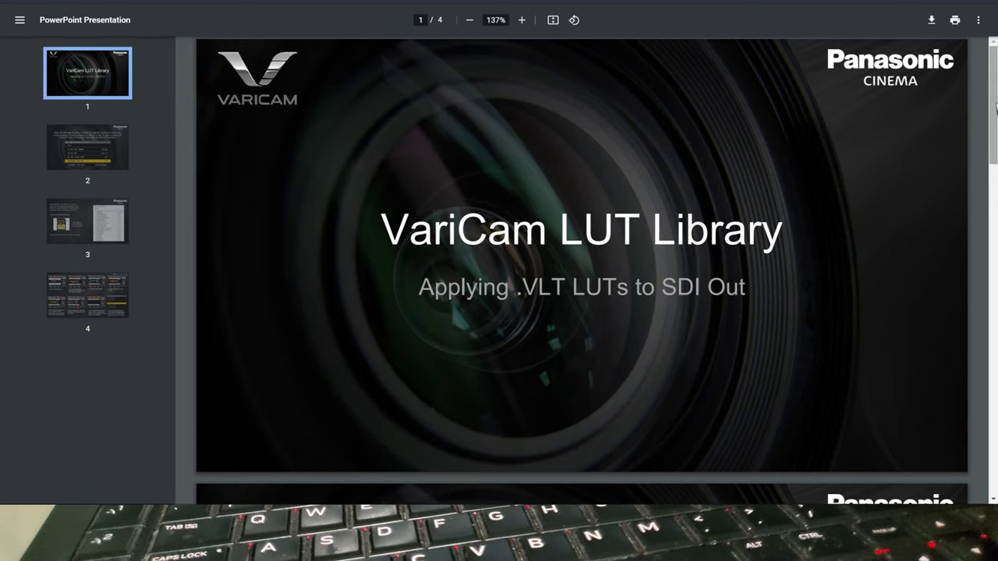
- Scroll through the .VLT instructions PDF, then close it to return to the download section
{"action": "mouse_move", "coordinate": [994, 109]}
{"action": "left_mouse_down"}
{"action": "mouse_move", "coordinate": [994, 387]}
{"action": "mouse_move", "coordinate": [995, 81]}
{"action": "left_mouse_up"}
{"action": "key", "text": "ctrl+w"}
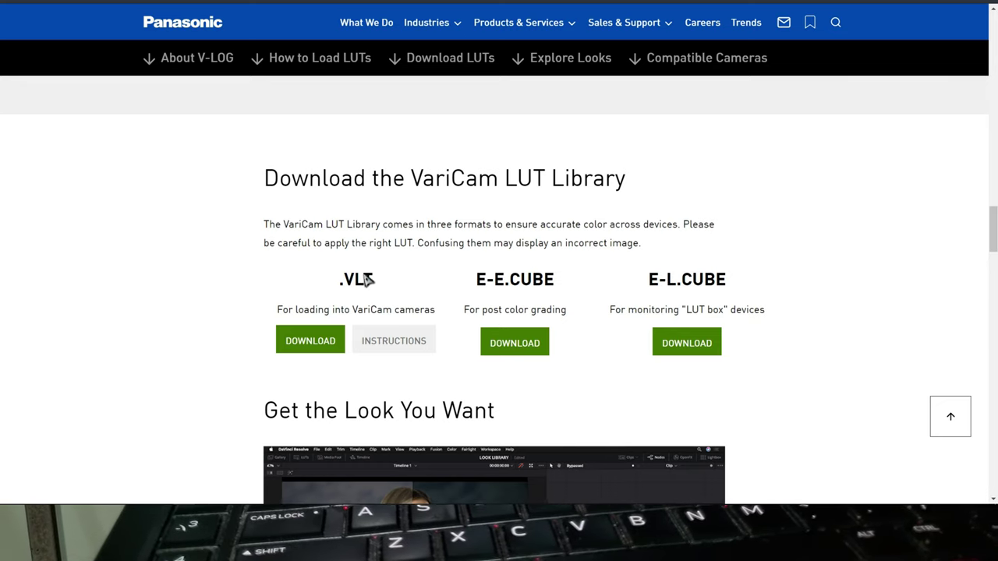
- Download the .VLT LUT zip and open it in WinRAR
{"action": "left_click", "coordinate": [307, 347]}
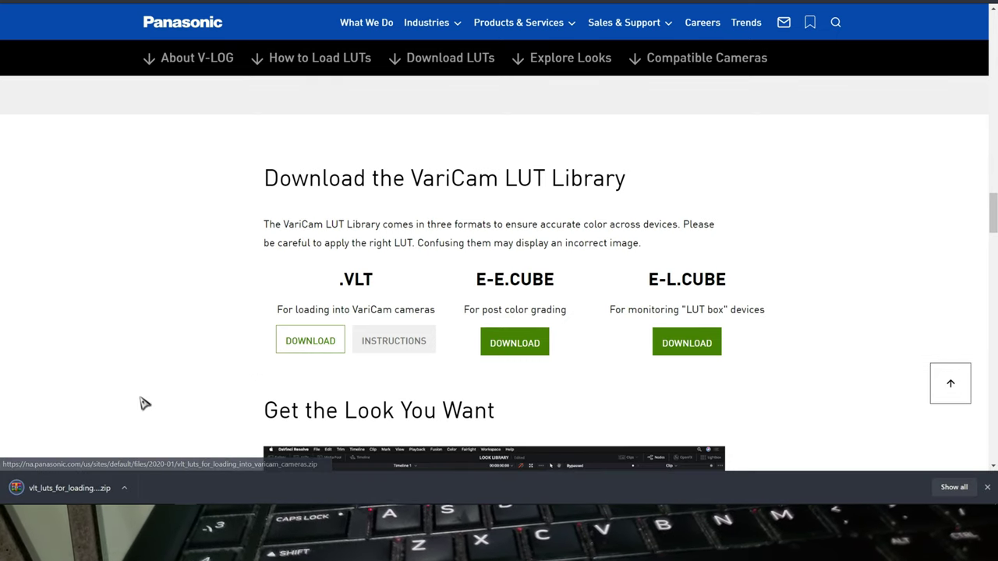
{"action": "left_click", "coordinate": [72, 489]}
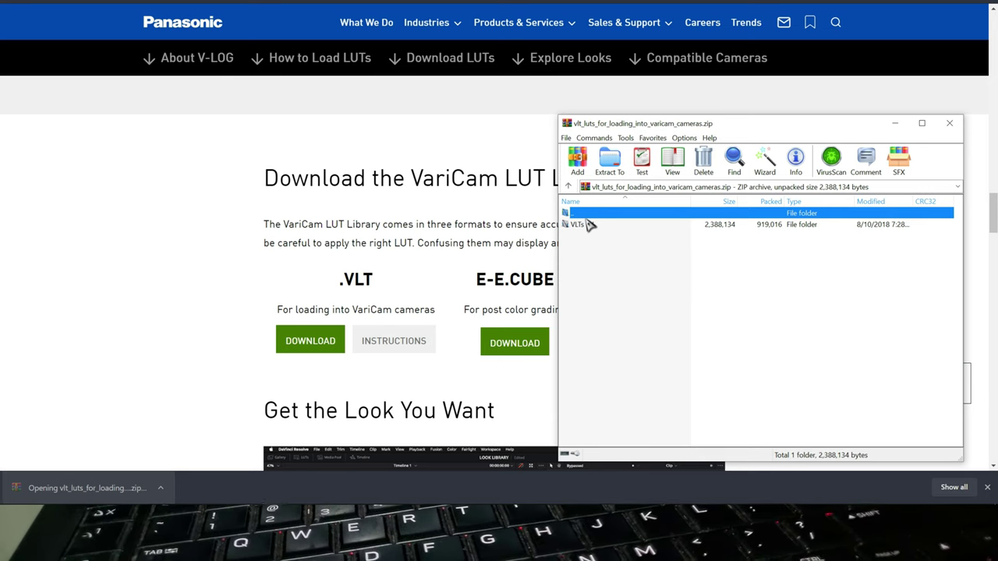
- Open the VLTs E-L folder, browse its 35 .vlt files and select Blue Dusk
{"action": "double_click", "coordinate": [589, 224]}
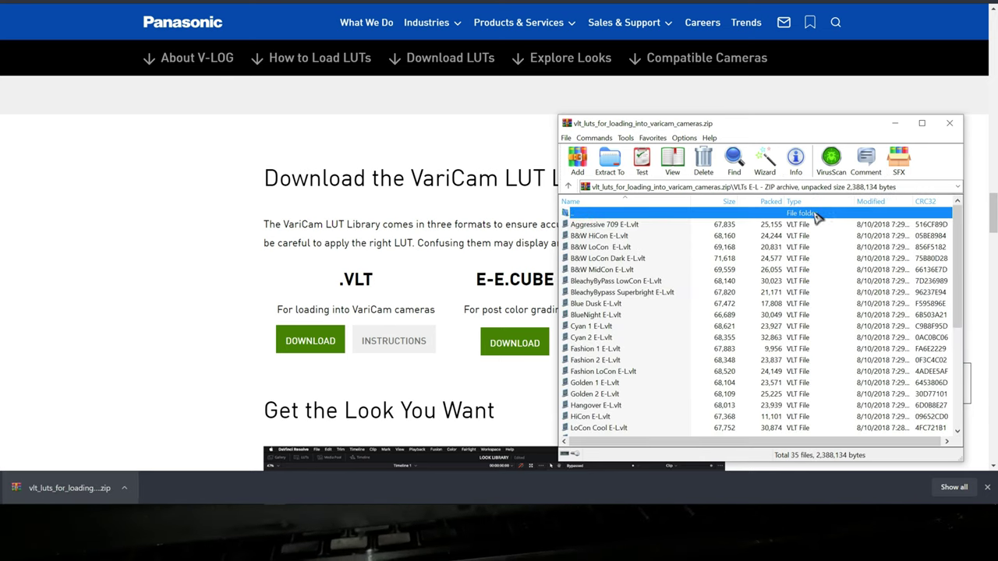
{"action": "scroll", "coordinate": [645, 280], "scroll_direction": "down", "scroll_amount": 2}
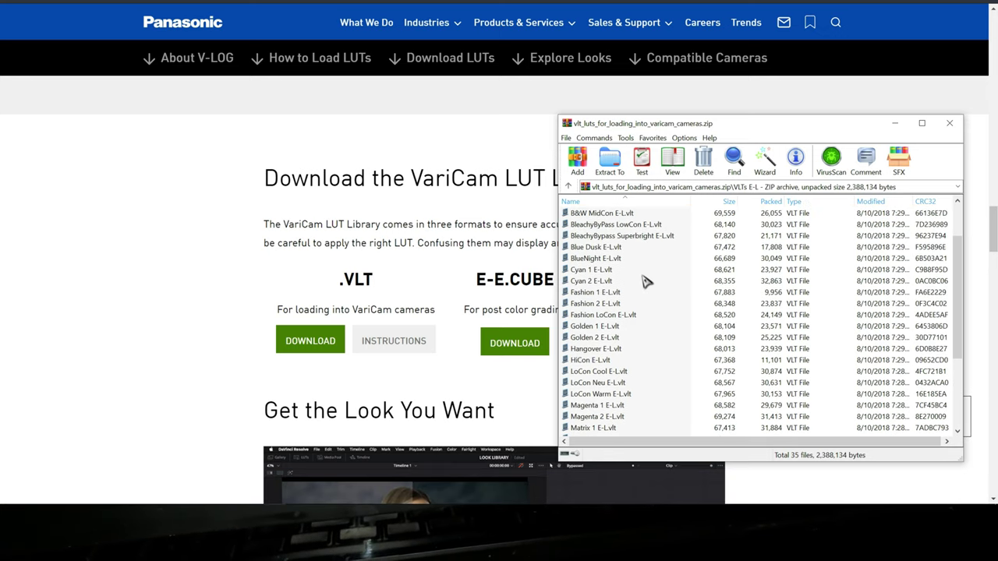
{"action": "scroll", "coordinate": [645, 281], "scroll_direction": "down", "scroll_amount": 4}
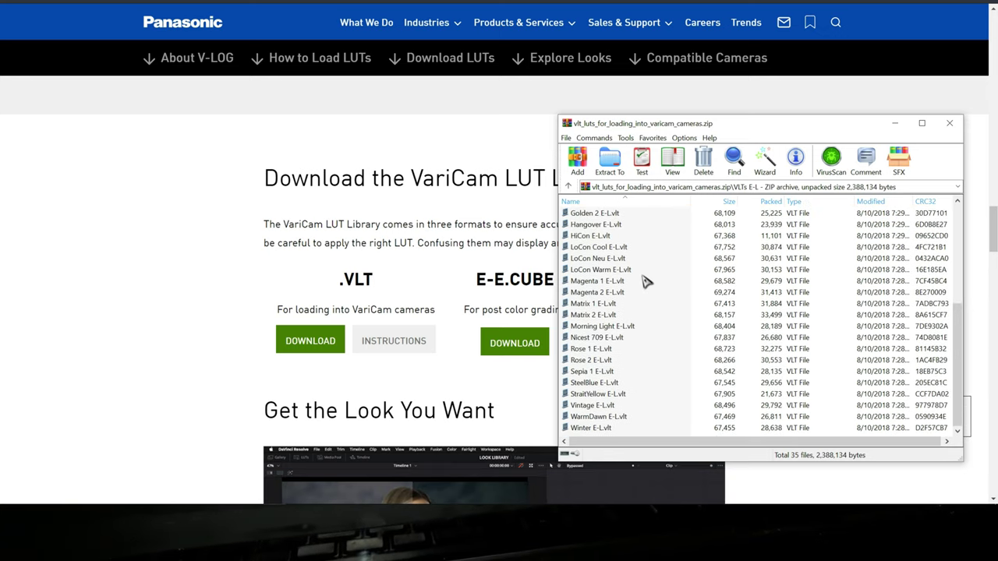
{"action": "scroll", "coordinate": [645, 281], "scroll_direction": "up", "scroll_amount": 3}
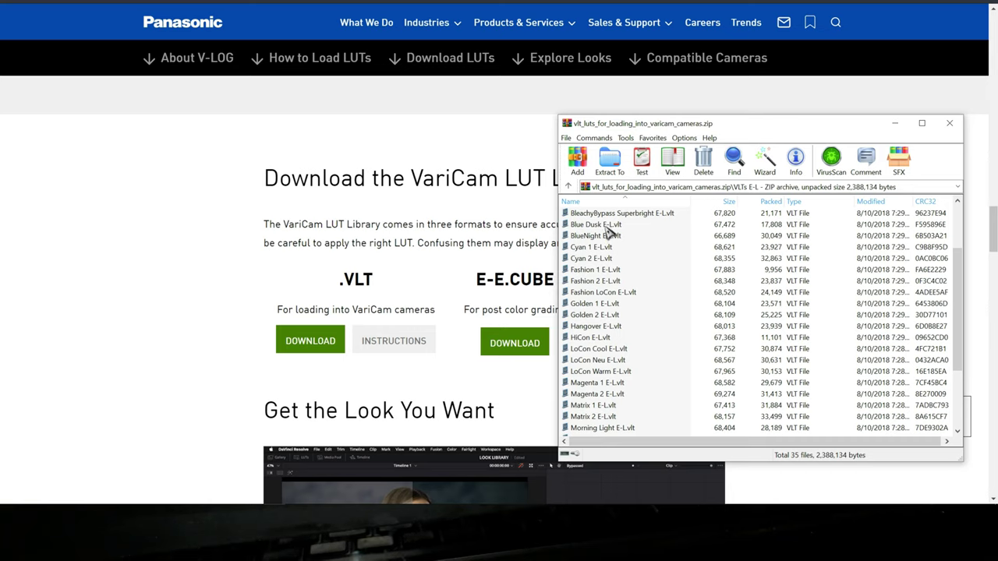
{"action": "left_click", "coordinate": [603, 226]}
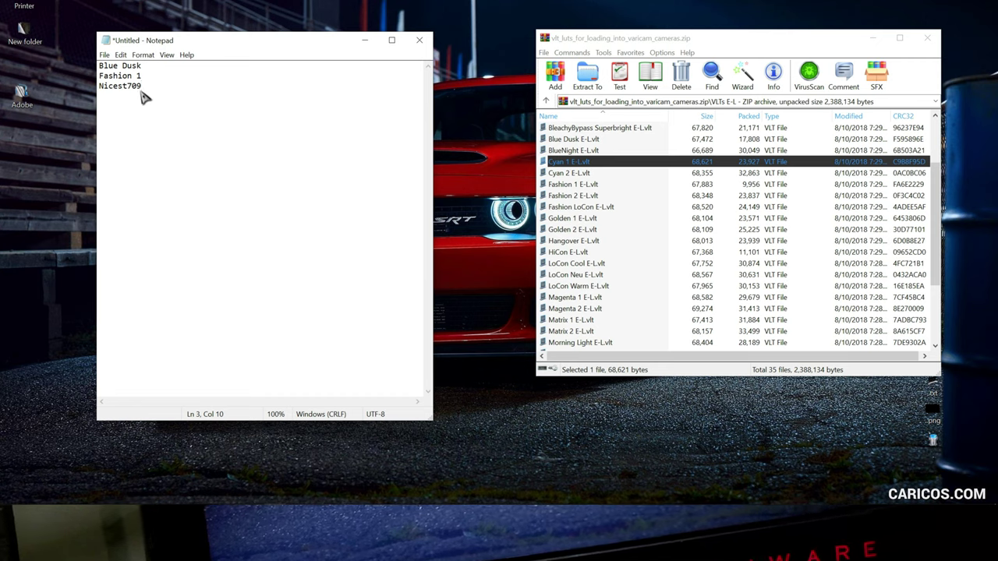
- Select the Blue Dusk, Fashion 1 and Nicest709 names in Notepad, then return to the archive
{"action": "left_click_drag", "start_coordinate": [142, 88], "coordinate": [99, 65]}
{"action": "left_click", "coordinate": [647, 129]}
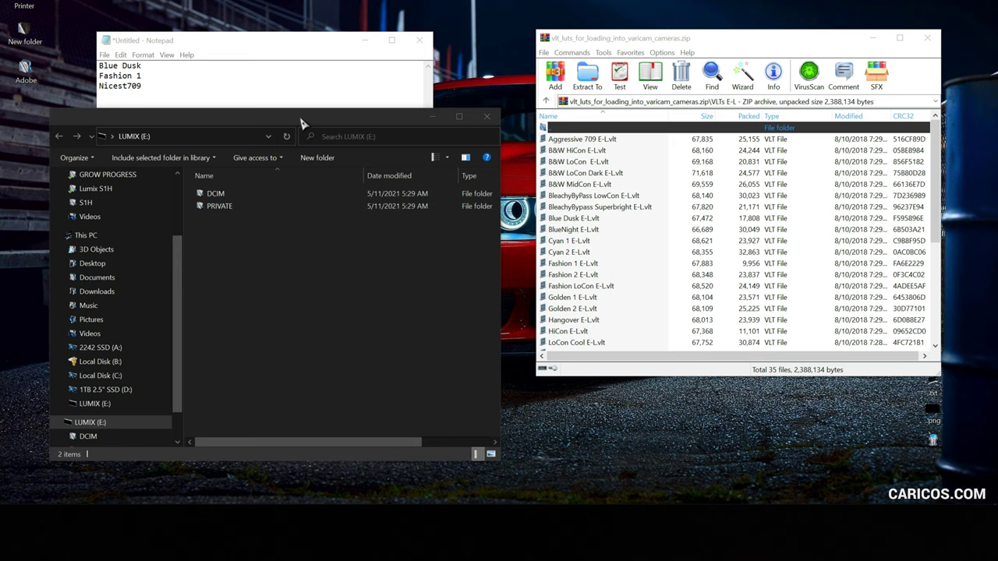
- Copy Blue Dusk E-L.vlt from the archive to the LUMIX (E:) card root
{"action": "left_click_drag", "start_coordinate": [303, 122], "coordinate": [304, 129]}
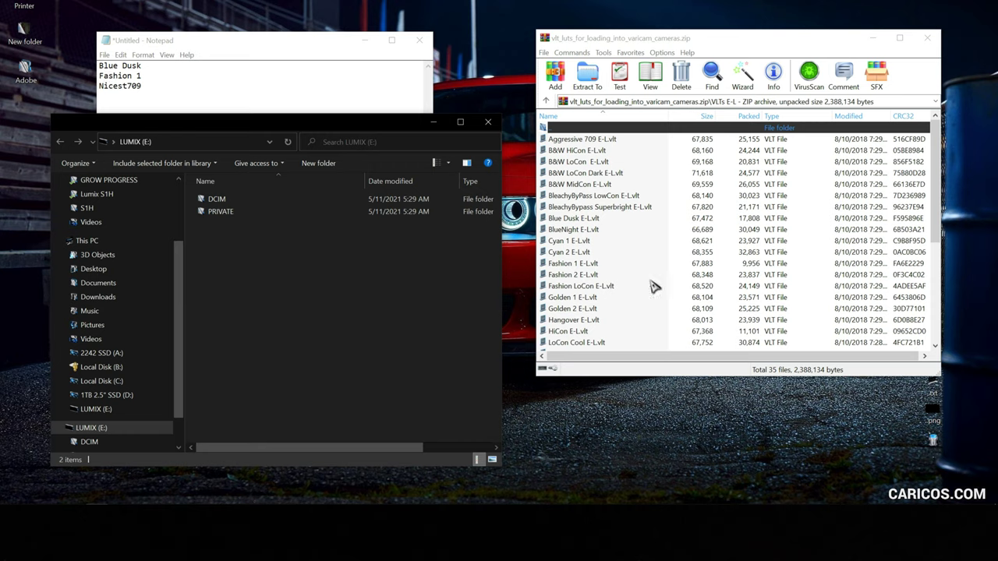
{"action": "left_click", "coordinate": [575, 220]}
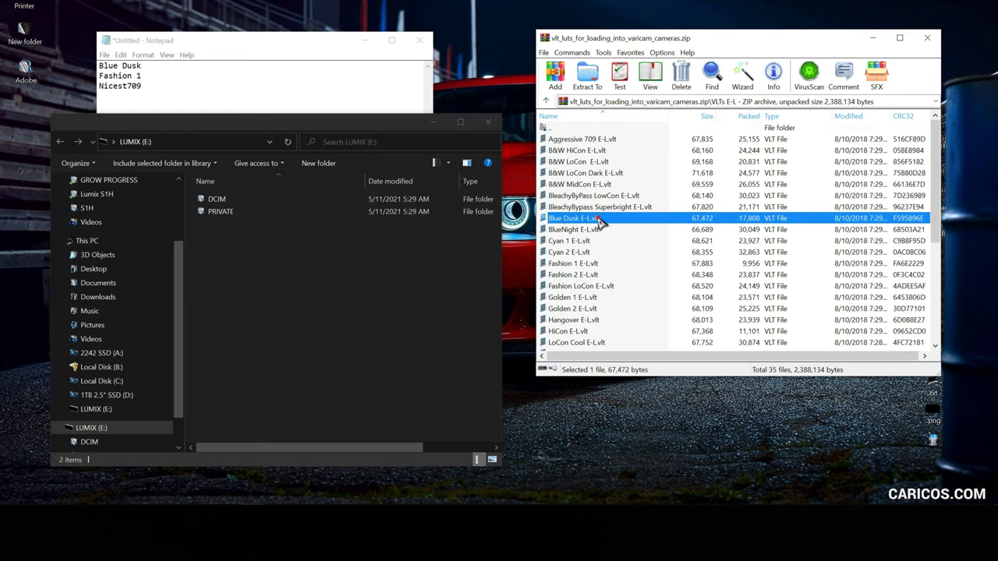
{"action": "mouse_move", "coordinate": [598, 222]}
{"action": "left_mouse_down"}
{"action": "mouse_move", "coordinate": [568, 245]}
{"action": "mouse_move", "coordinate": [412, 303]}
{"action": "left_mouse_up"}
{"action": "left_click_drag", "start_coordinate": [282, 298], "coordinate": [252, 281]}
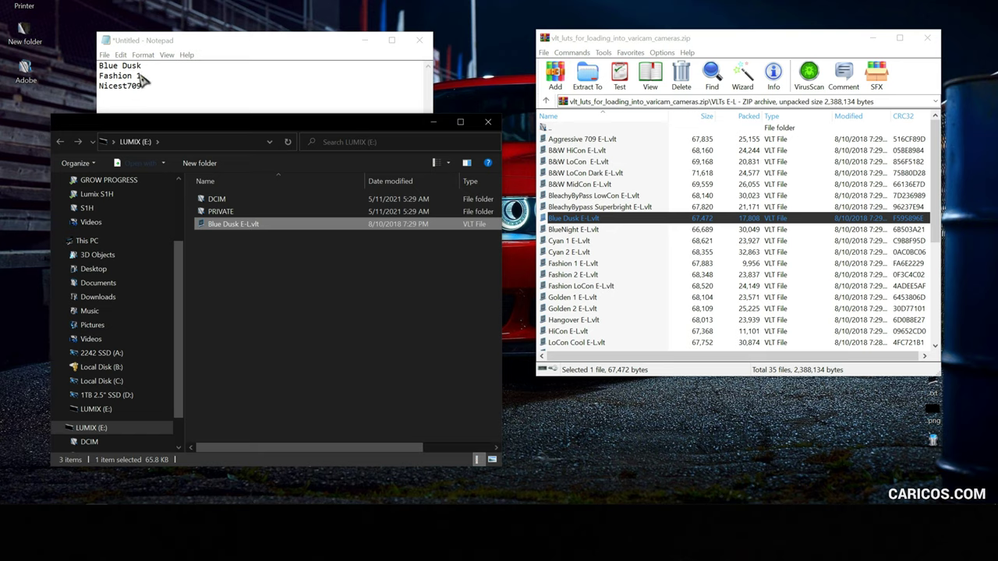
- Copy Fashion 1 E-L.vlt from the archive to the card root
{"action": "left_click", "coordinate": [573, 264]}
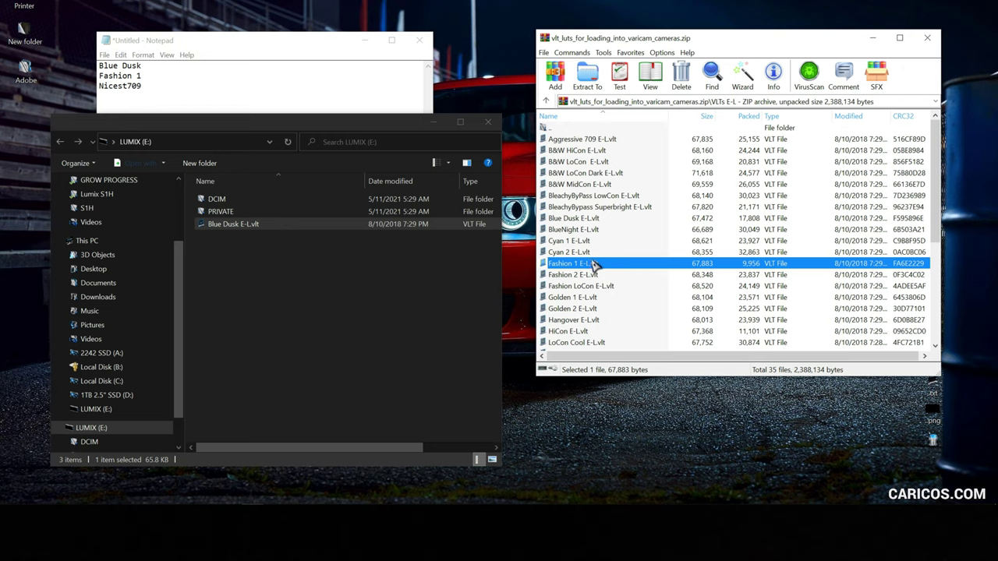
{"action": "left_click_drag", "start_coordinate": [593, 265], "coordinate": [514, 265]}
{"action": "left_click_drag", "start_coordinate": [357, 273], "coordinate": [320, 273]}
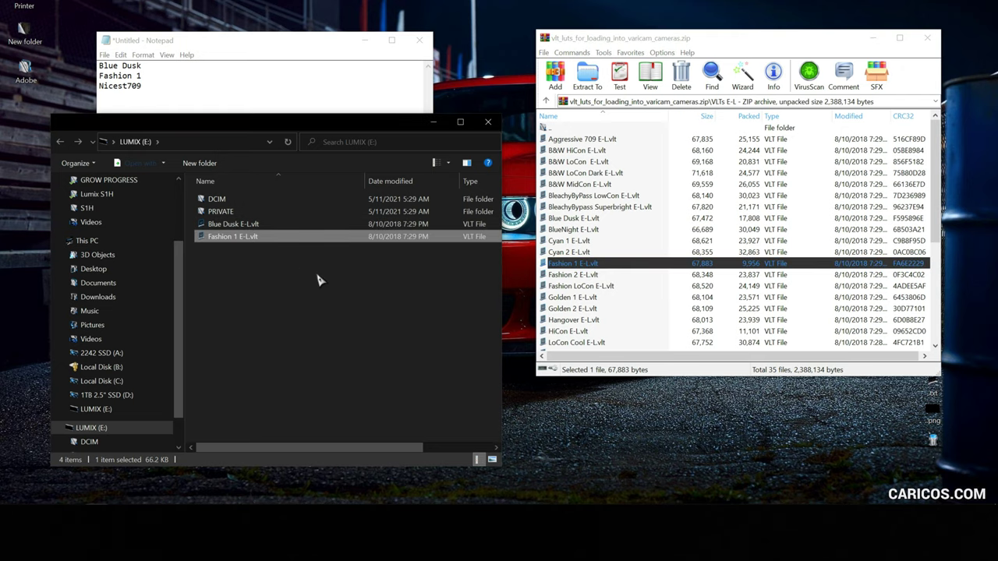
- Copy Nicest 709 E-L.vlt to the card root and select the three copied LUTs
{"action": "left_click_drag", "start_coordinate": [143, 86], "coordinate": [104, 87]}
{"action": "left_click", "coordinate": [481, 288]}
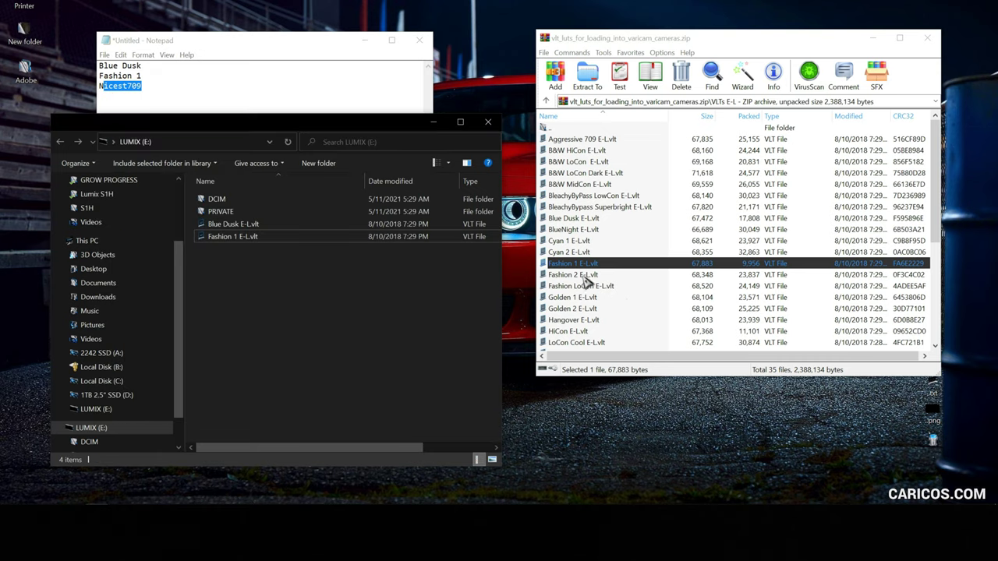
{"action": "left_click", "coordinate": [627, 301]}
{"action": "scroll", "coordinate": [627, 301], "scroll_direction": "down", "scroll_amount": 3}
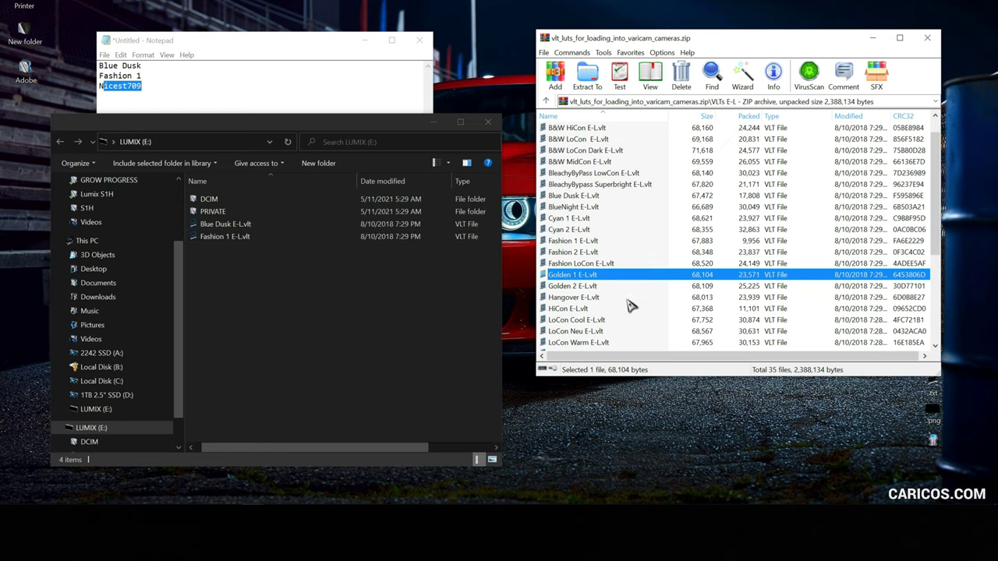
{"action": "scroll", "coordinate": [630, 305], "scroll_direction": "down", "scroll_amount": 3}
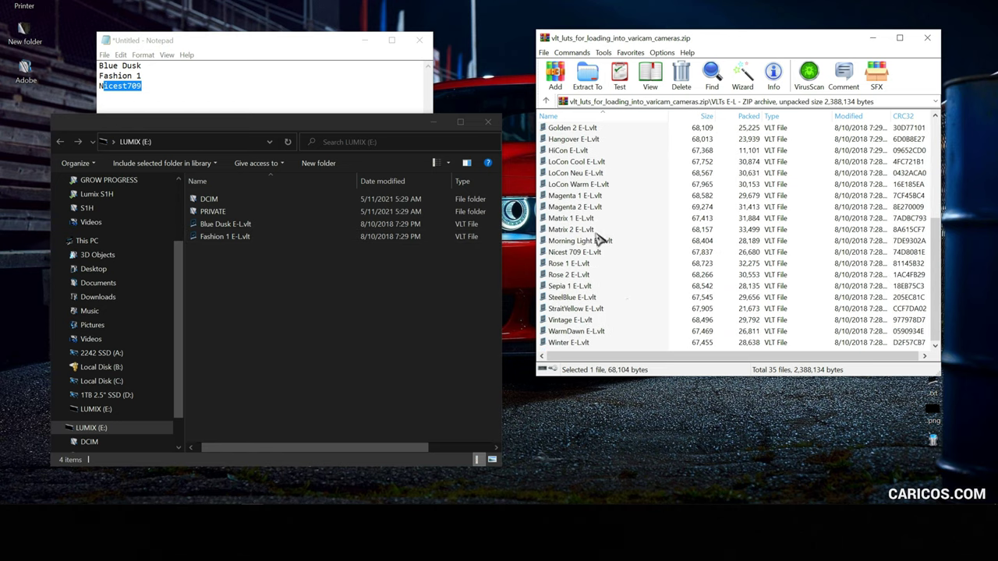
{"action": "left_click", "coordinate": [574, 256]}
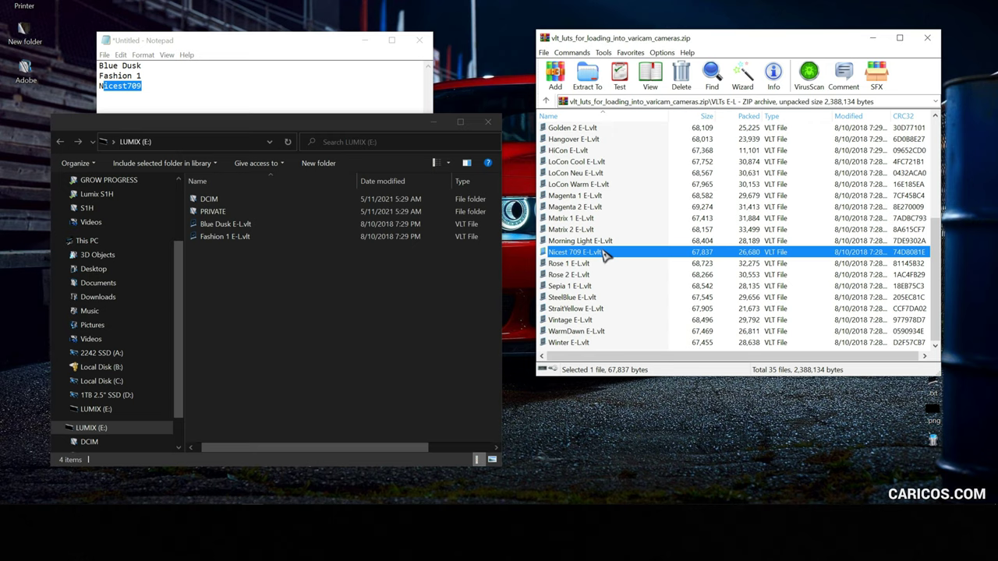
{"action": "left_click_drag", "start_coordinate": [604, 260], "coordinate": [442, 288]}
{"action": "left_click_drag", "start_coordinate": [310, 310], "coordinate": [309, 310]}
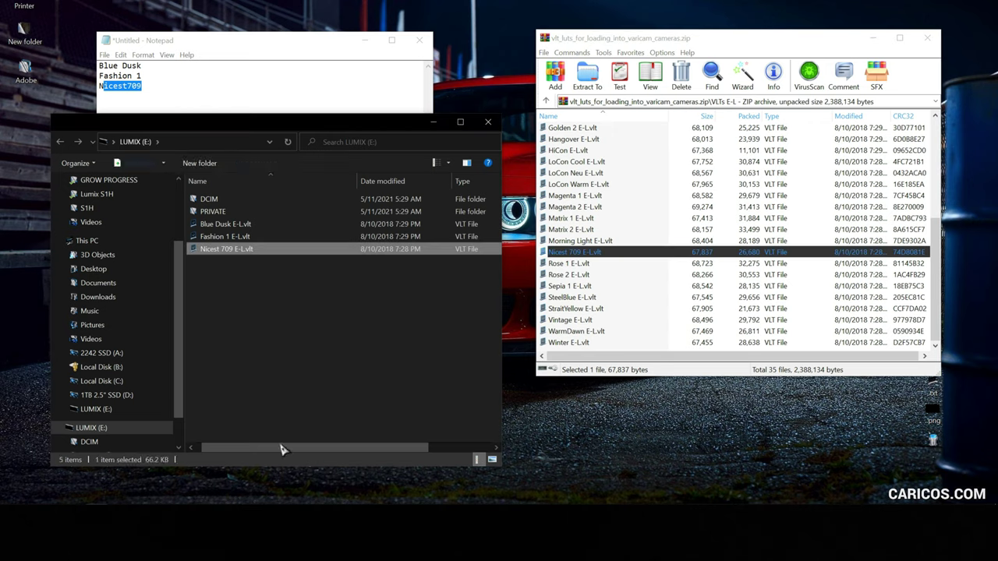
{"action": "mouse_move", "coordinate": [230, 285]}
{"action": "left_mouse_down"}
{"action": "mouse_move", "coordinate": [214, 226]}
{"action": "mouse_move", "coordinate": [227, 238]}
{"action": "left_mouse_up"}
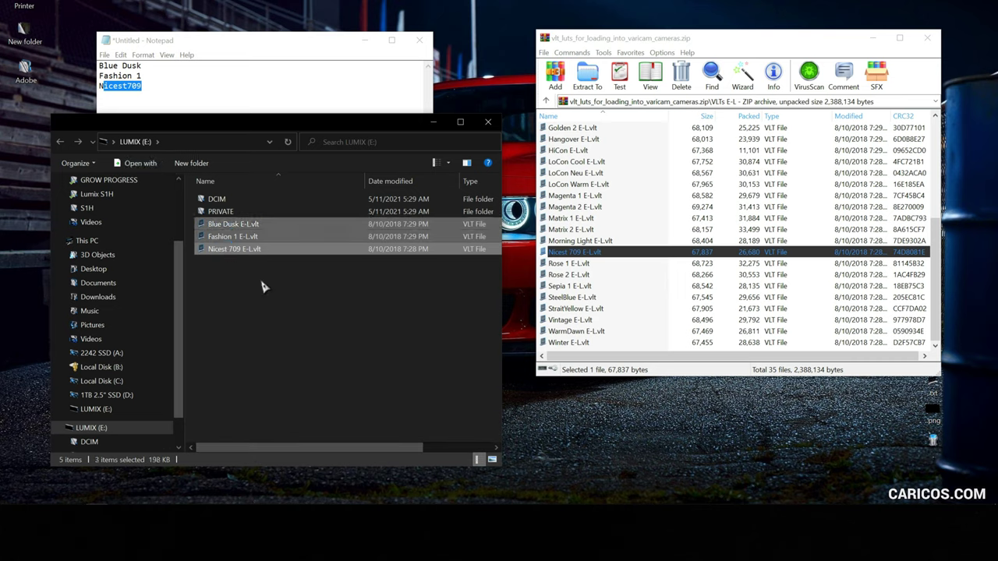
{"action": "right_click", "coordinate": [262, 286]}
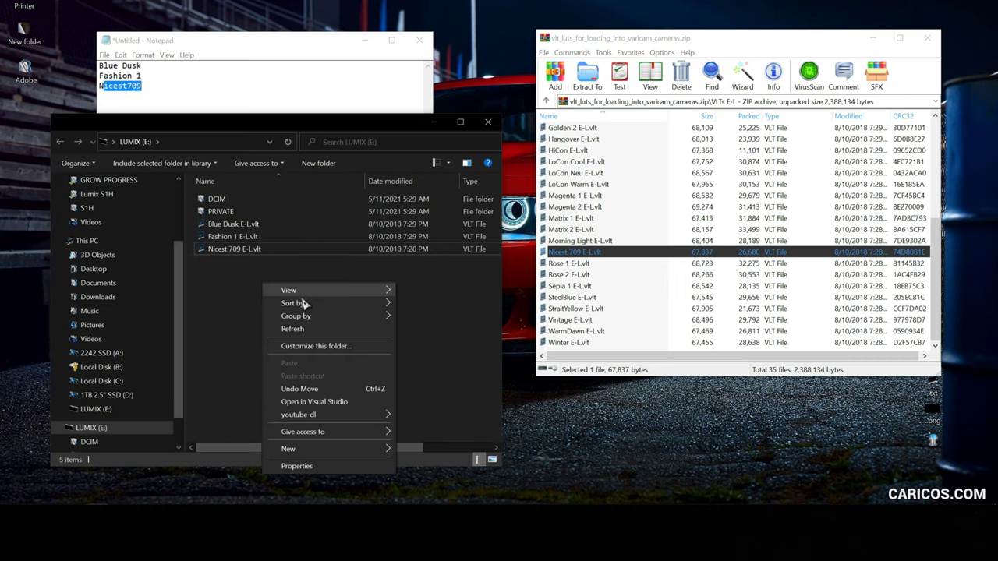
- Refresh the LUMIX (E:) listing and eject the card via Safely Remove Hardware
{"action": "left_click", "coordinate": [332, 332]}
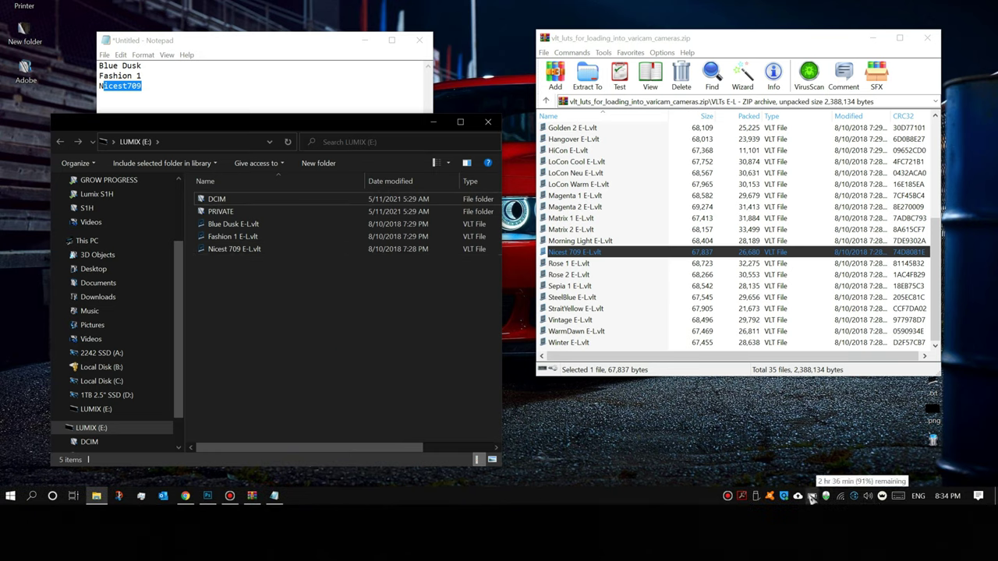
{"action": "left_click", "coordinate": [764, 497]}
{"action": "left_click", "coordinate": [853, 497]}
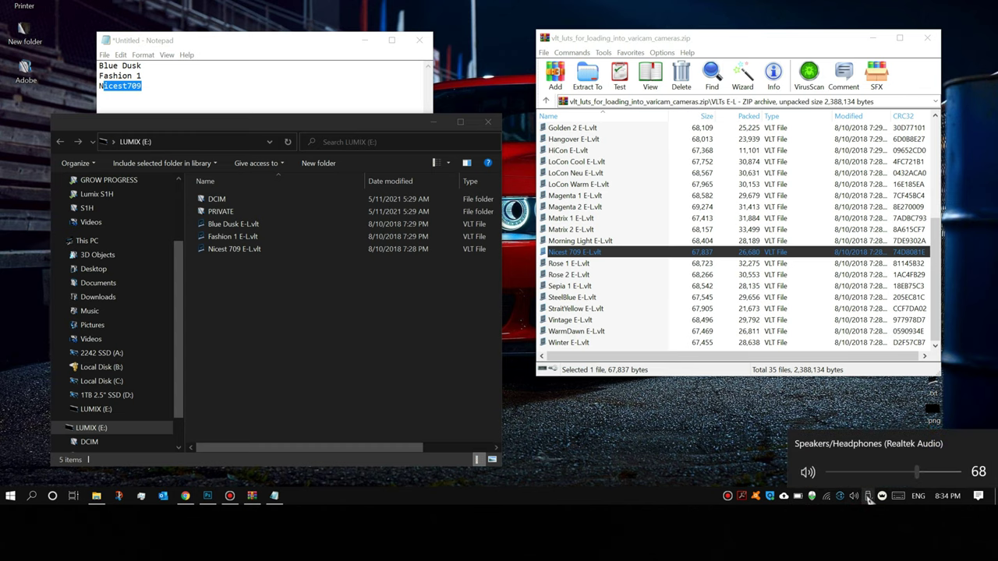
{"action": "left_click", "coordinate": [868, 496]}
{"action": "left_click", "coordinate": [889, 481]}
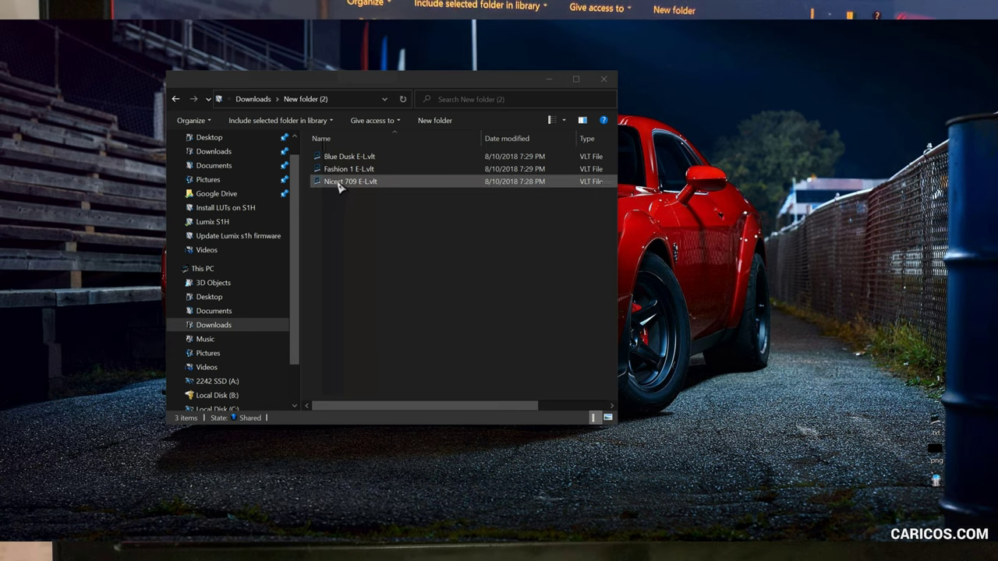
- Rename Blue Dusk, Fashion 1 and Nicest 709 LUTs to BDS.vlt, FAS.vlt and NIC.vlt
{"action": "left_click", "coordinate": [340, 185]}
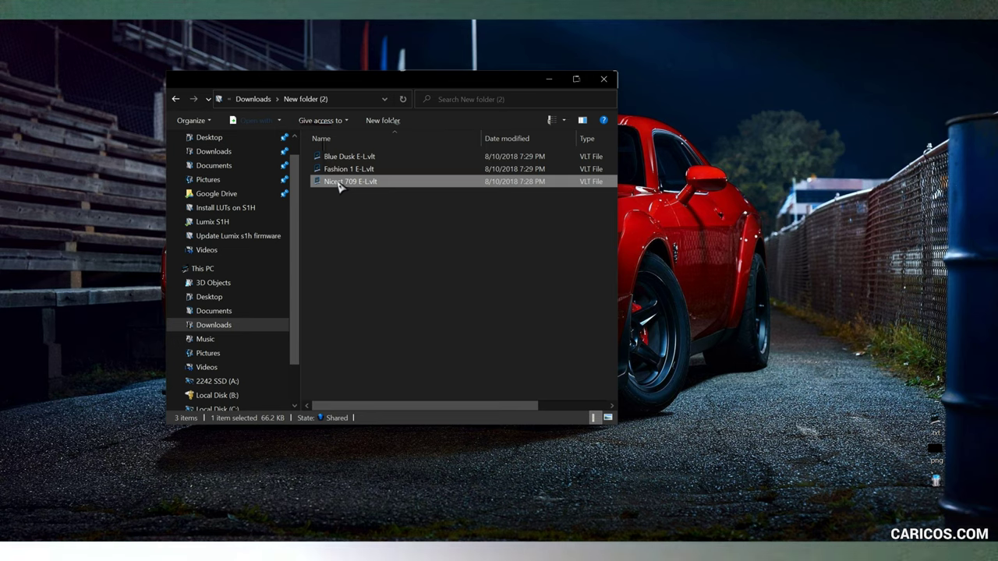
{"action": "left_click", "coordinate": [343, 157]}
{"action": "key", "text": "F2"}
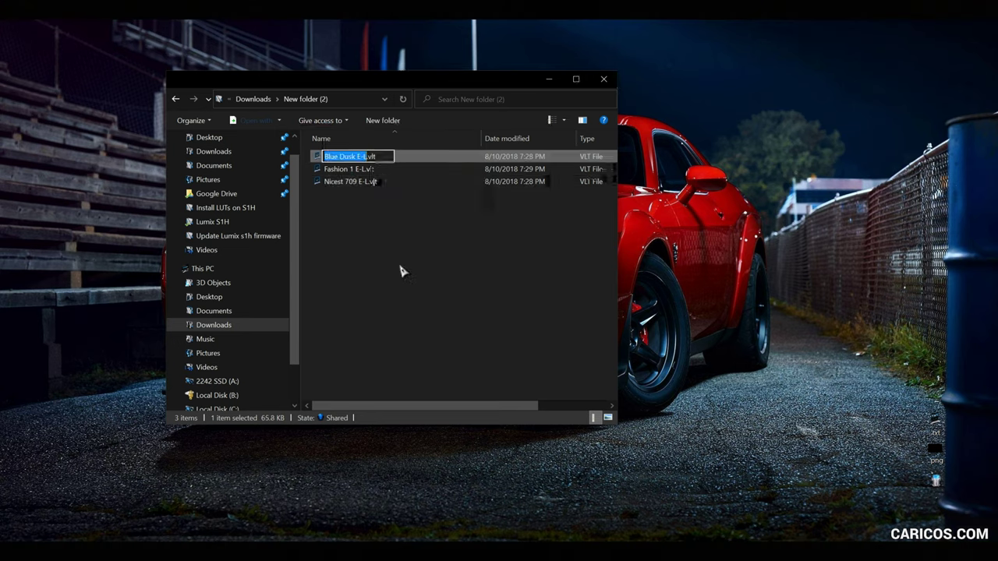
{"action": "type", "text": "BDS"}
{"action": "left_click", "coordinate": [347, 168]}
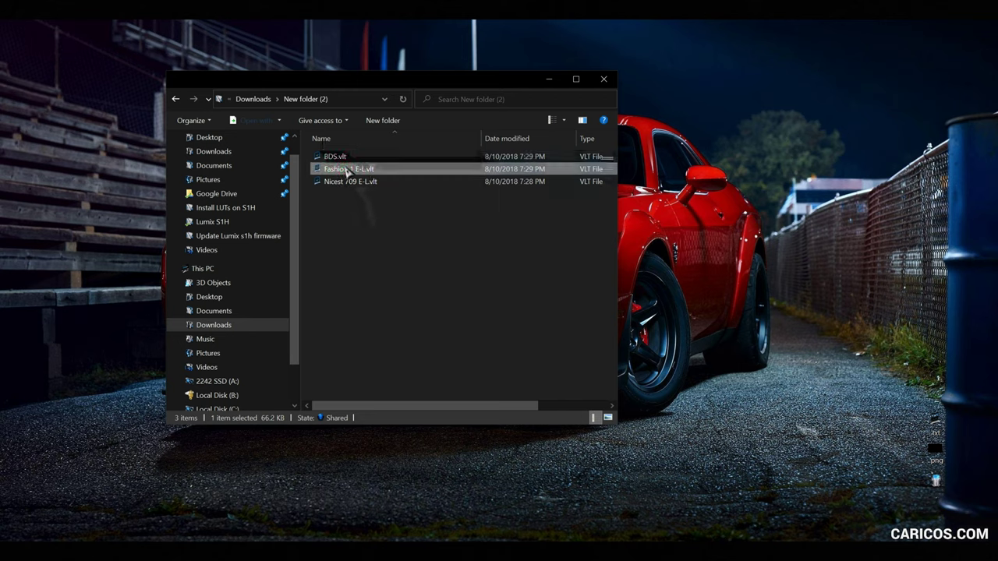
{"action": "key", "text": "F2"}
{"action": "type", "text": "FAS"}
{"action": "left_click", "coordinate": [345, 182]}
{"action": "key", "text": "F2"}
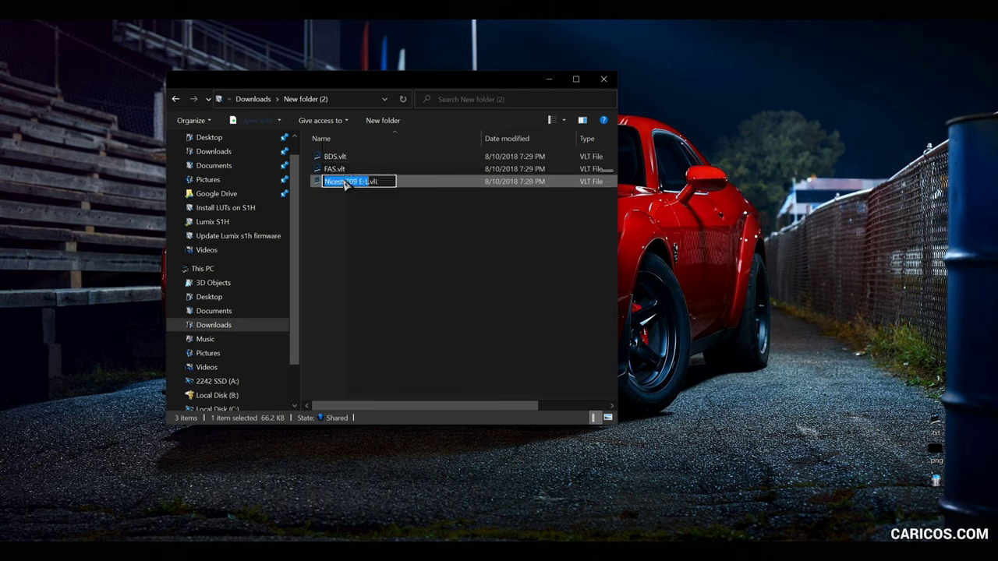
{"action": "type", "text": "NIC"}
{"action": "left_click", "coordinate": [350, 224]}
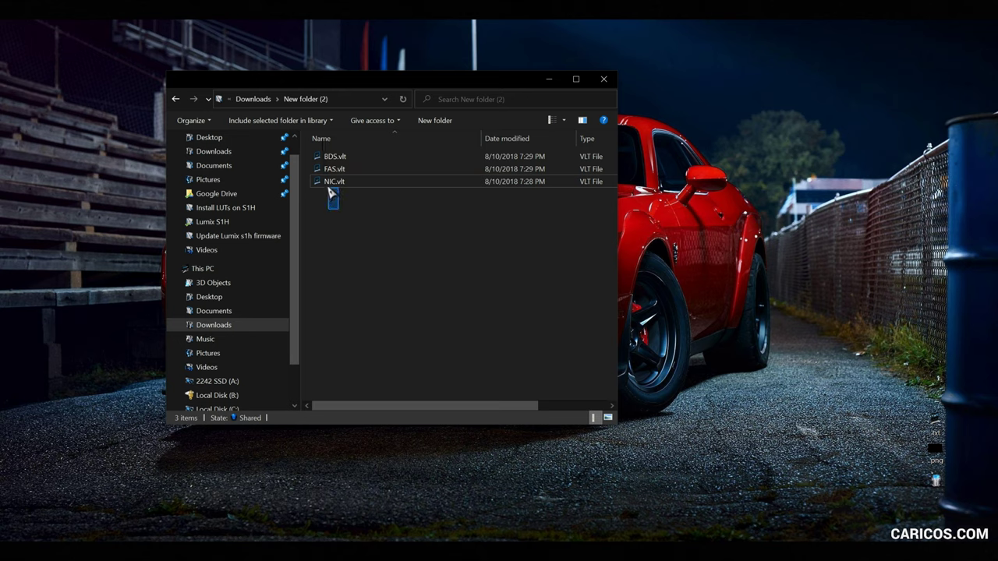
- Select all three renamed LUT files, then select only BDS.vlt
{"action": "left_click_drag", "start_coordinate": [330, 194], "coordinate": [326, 156]}
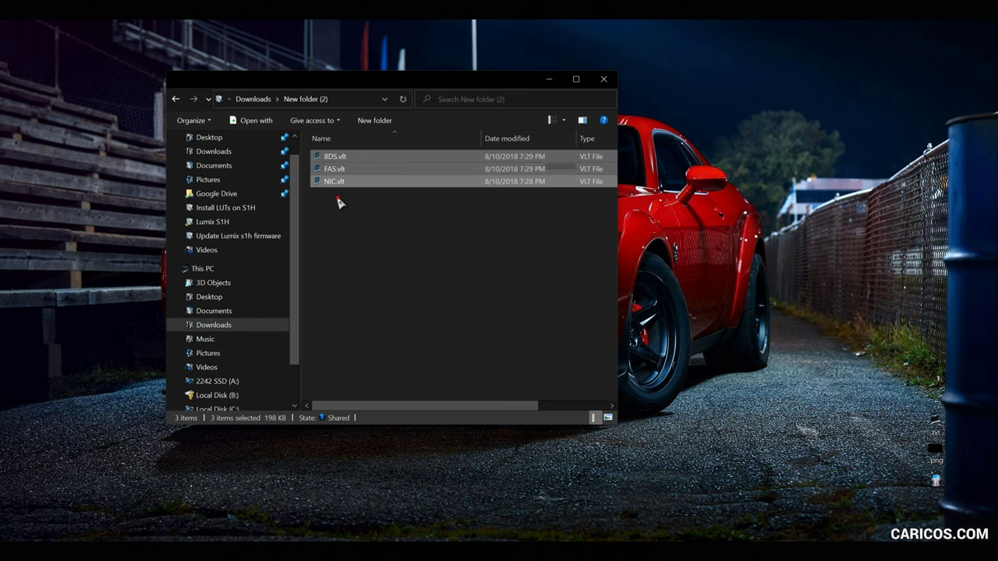
{"action": "left_click", "coordinate": [337, 201]}
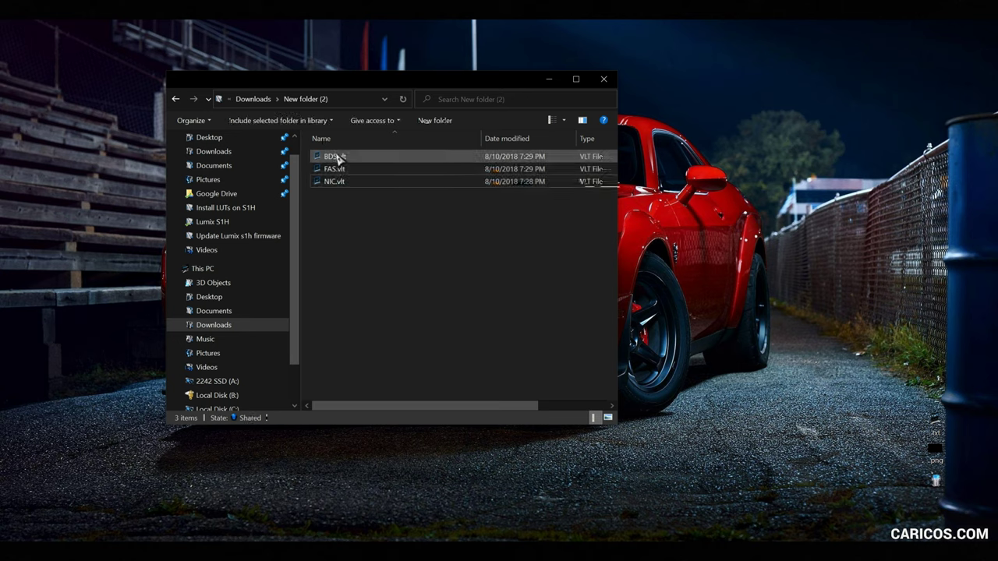
{"action": "left_click", "coordinate": [337, 158]}
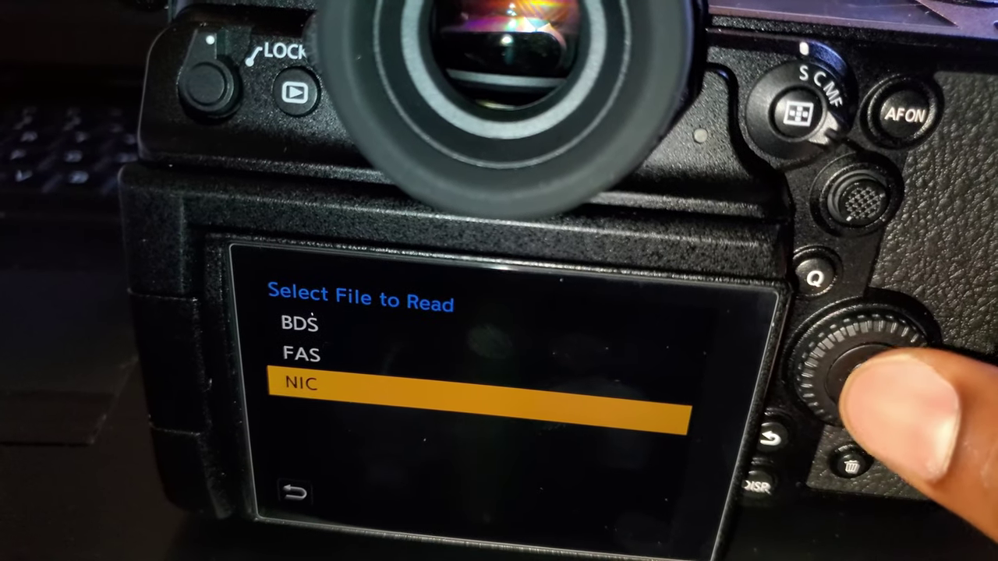
{"action": "key", "text": "Down"}
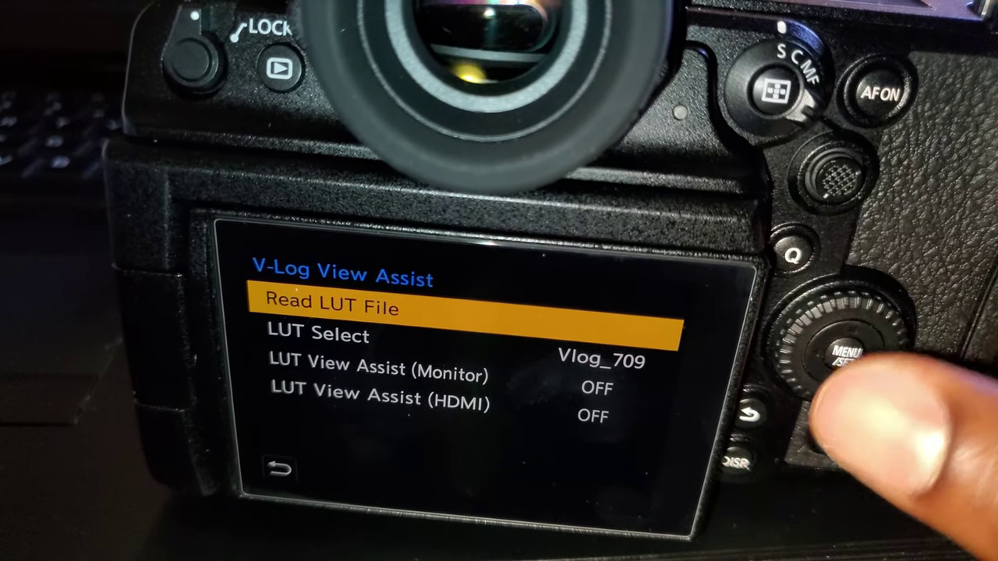
- Step through the V-Log View Assist settings to LUT Select, still Vlog_709
{"action": "key", "text": "Down"}
{"action": "key", "text": "Down"}
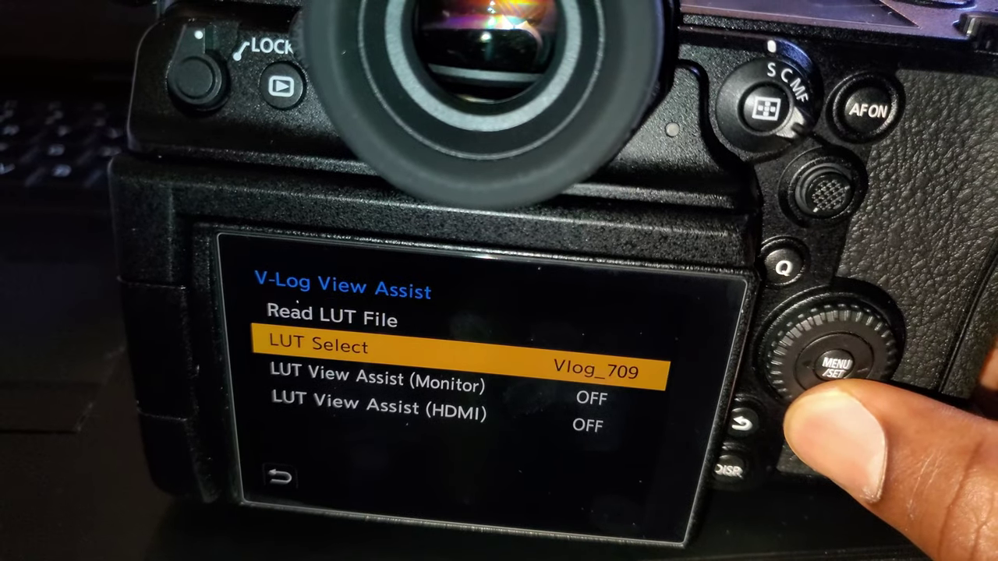